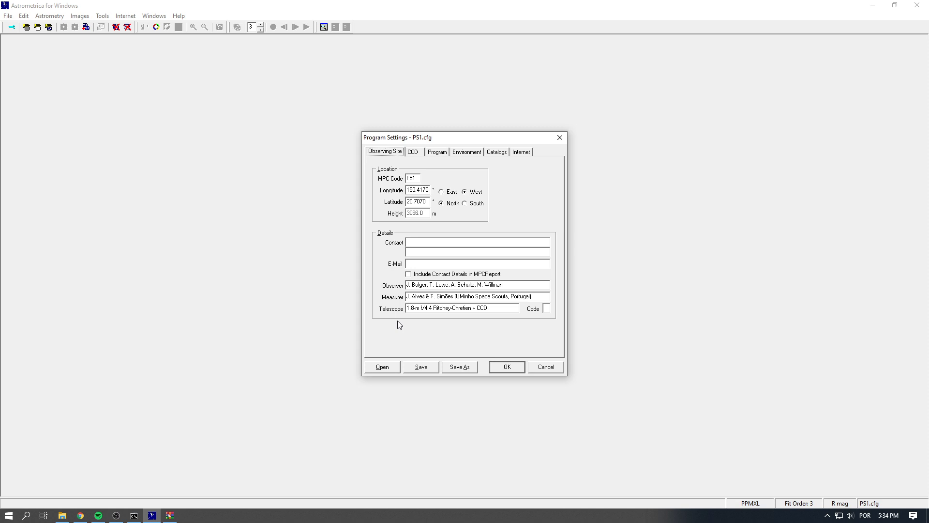
Review the CCD, Program and Internet settings tabs without loading another settings file
{"action": "left_click", "coordinate": [388, 370]}
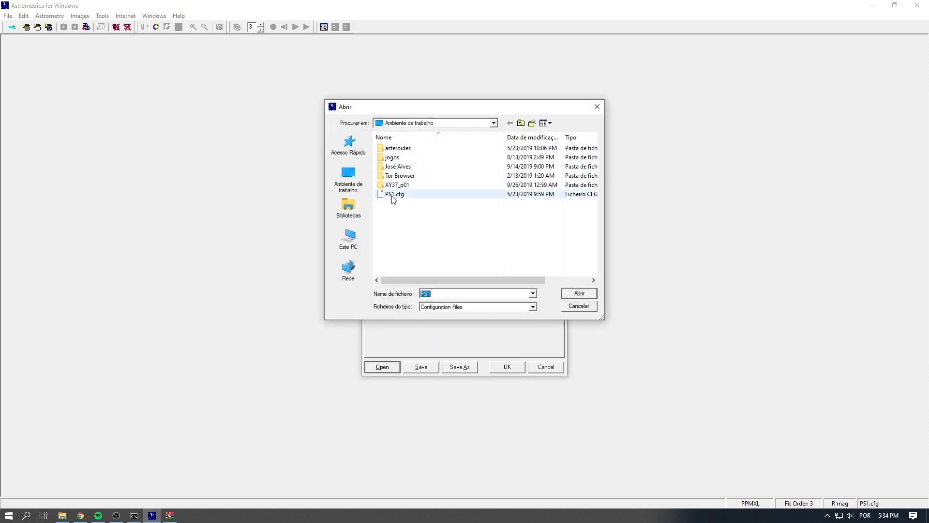
{"action": "left_click", "coordinate": [594, 109]}
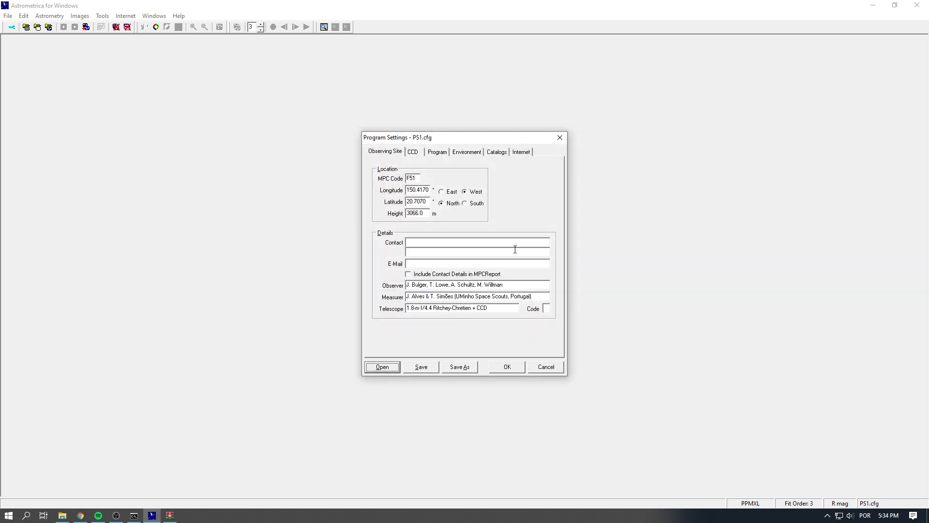
{"action": "left_click", "coordinate": [414, 153]}
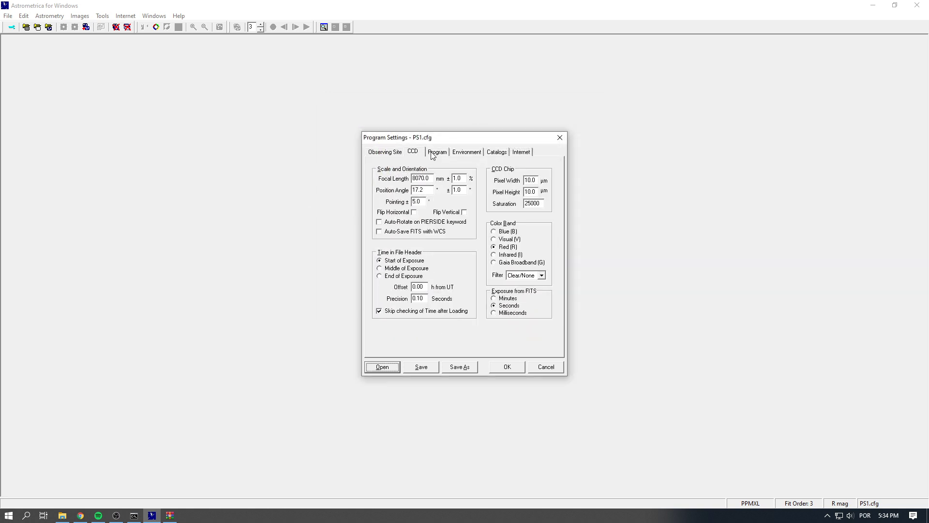
{"action": "left_click", "coordinate": [436, 153]}
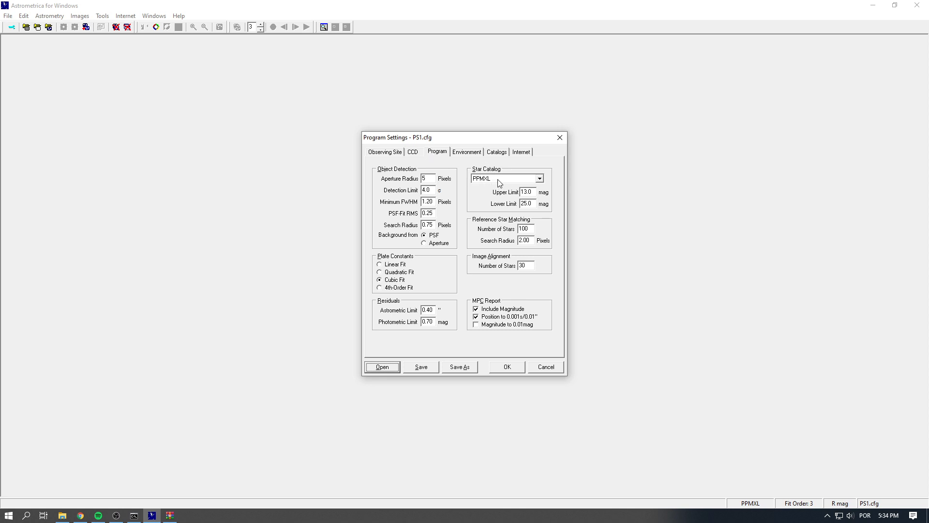
{"action": "left_click", "coordinate": [495, 154]}
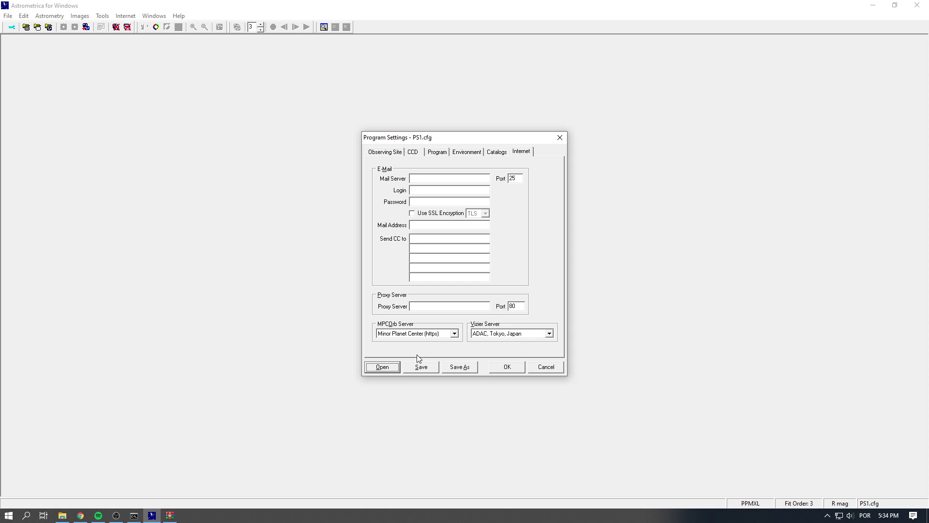
Save the PS1.cfg settings and close the program settings
{"action": "left_click", "coordinate": [420, 368]}
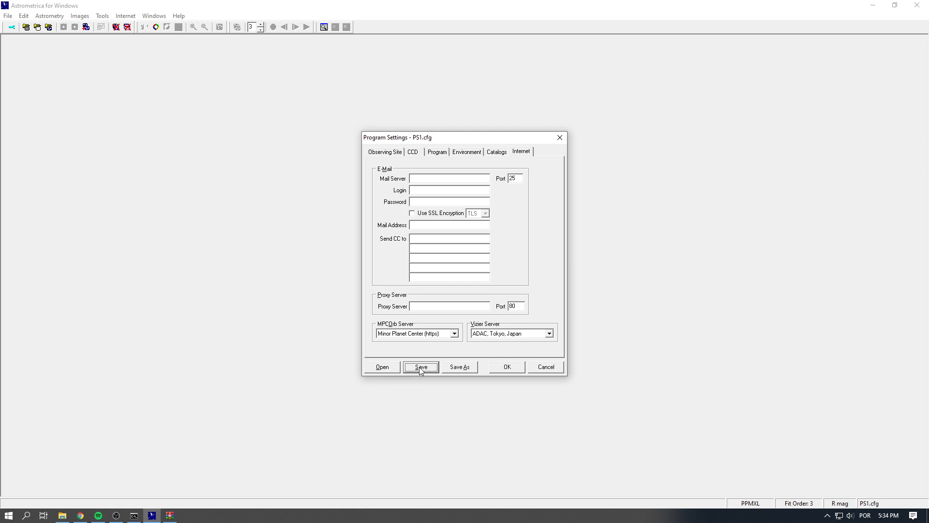
{"action": "left_click", "coordinate": [510, 368]}
{"action": "left_click", "coordinate": [48, 28]}
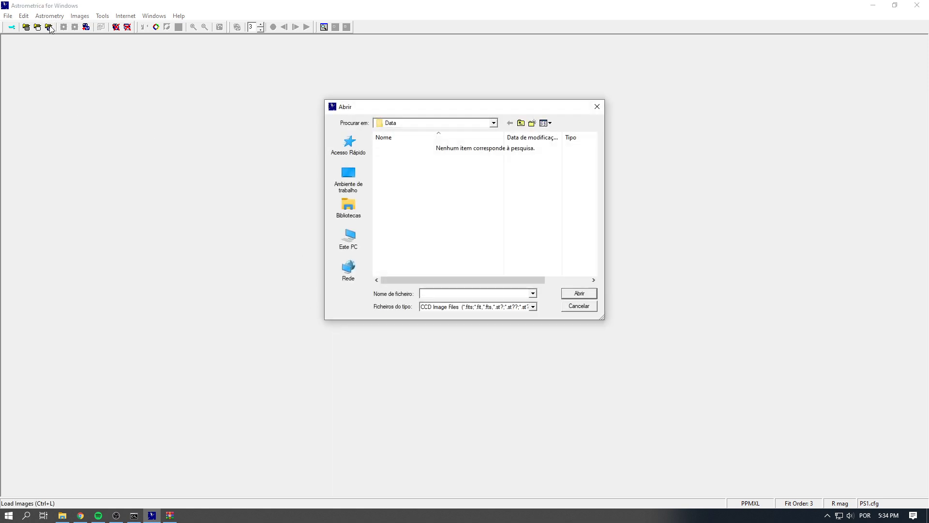
Load all four .fits exposures from the Desktop XY37_p01 folder
{"action": "left_click", "coordinate": [359, 181]}
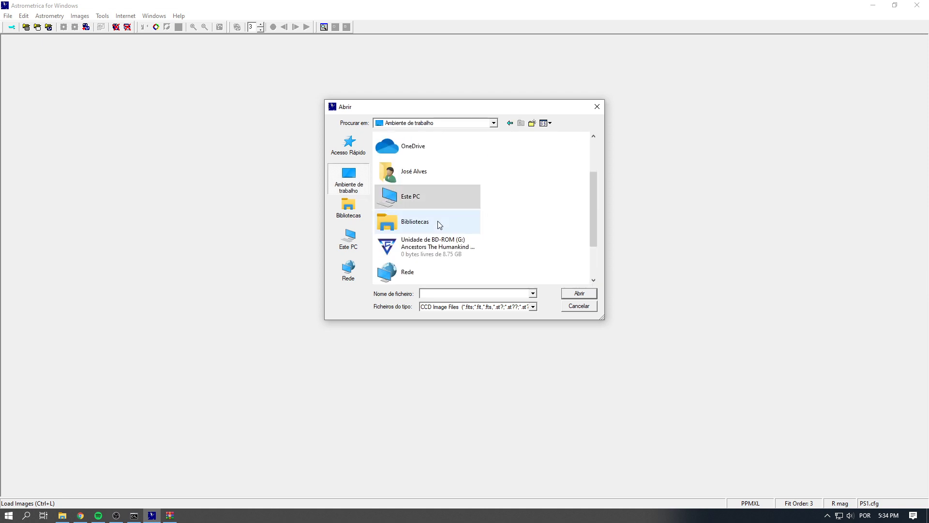
{"action": "scroll", "coordinate": [438, 224], "scroll_direction": "down", "scroll_amount": 3}
{"action": "double_click", "coordinate": [417, 271]}
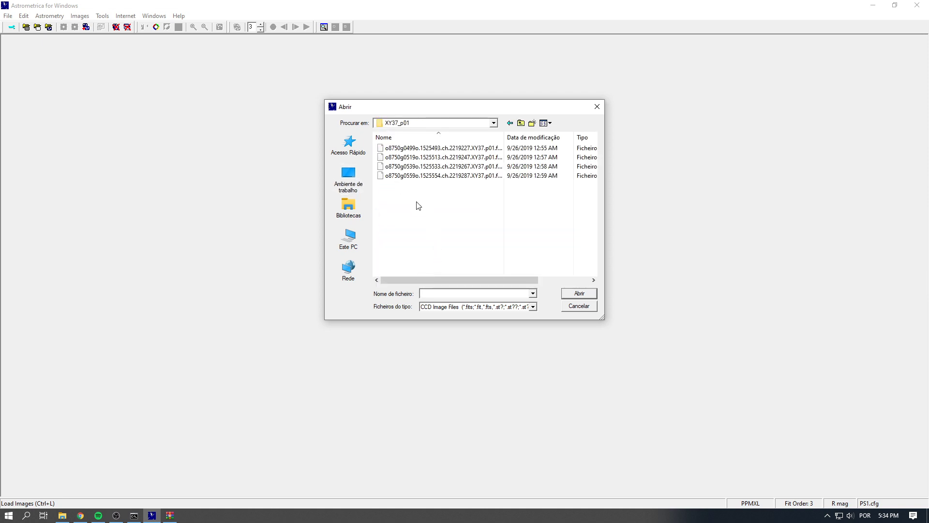
{"action": "left_click_drag", "start_coordinate": [417, 206], "coordinate": [332, 92]}
{"action": "left_click_drag", "start_coordinate": [417, 217], "coordinate": [341, 109]}
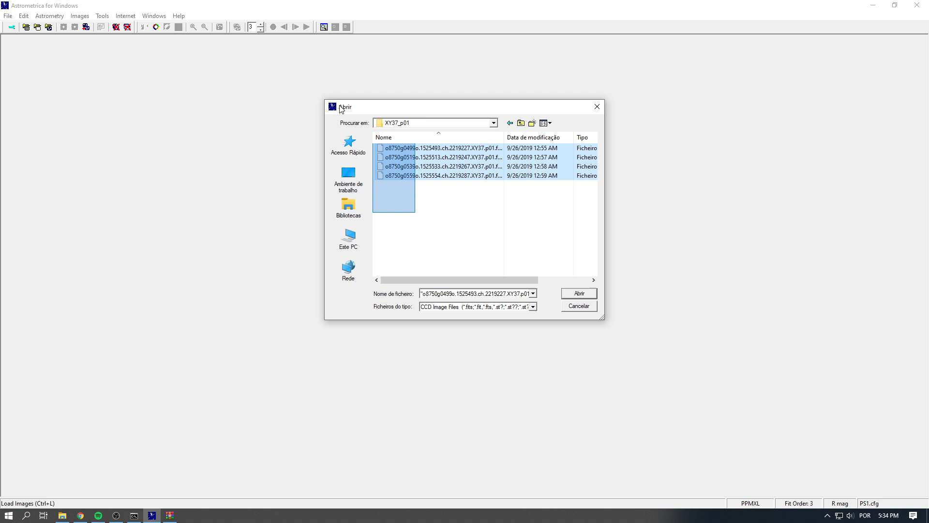
{"action": "left_click", "coordinate": [579, 293]}
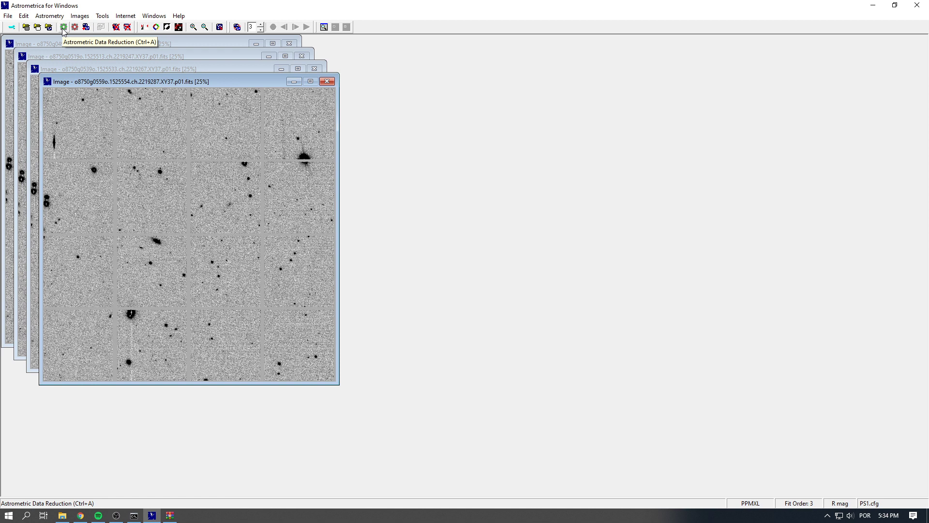
Run astrometric data reduction on the four exposures, accepting the field coordinates
{"action": "left_click", "coordinate": [63, 27]}
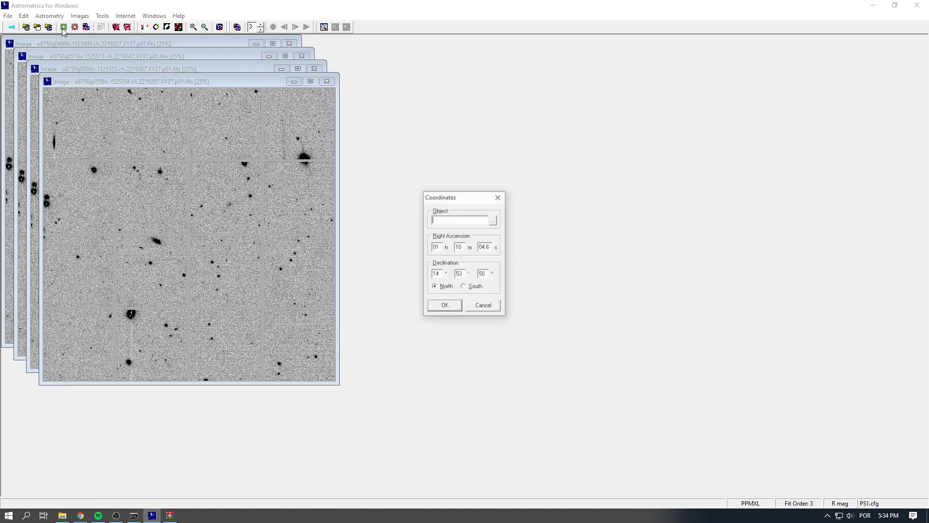
{"action": "left_click", "coordinate": [445, 306]}
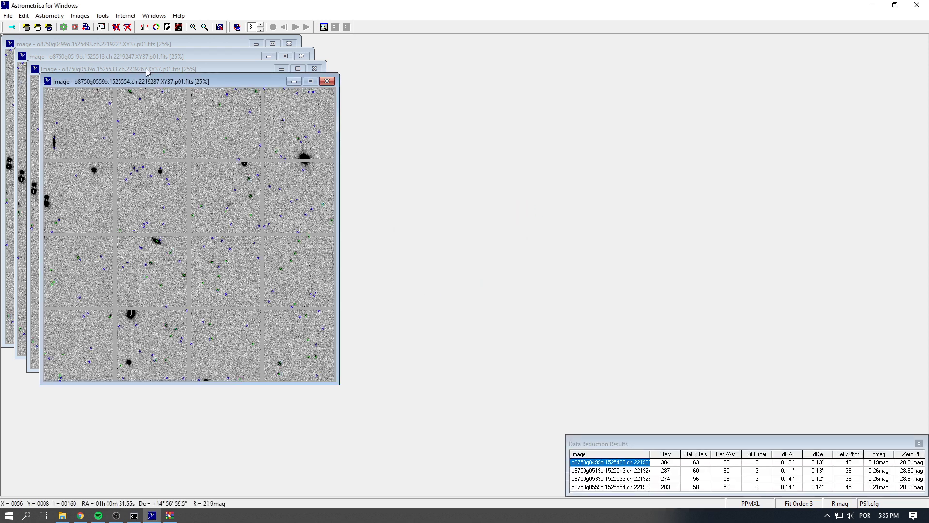
Overlay known objects, blink the four reduced exposures, and zoom in
{"action": "left_click", "coordinate": [179, 27]}
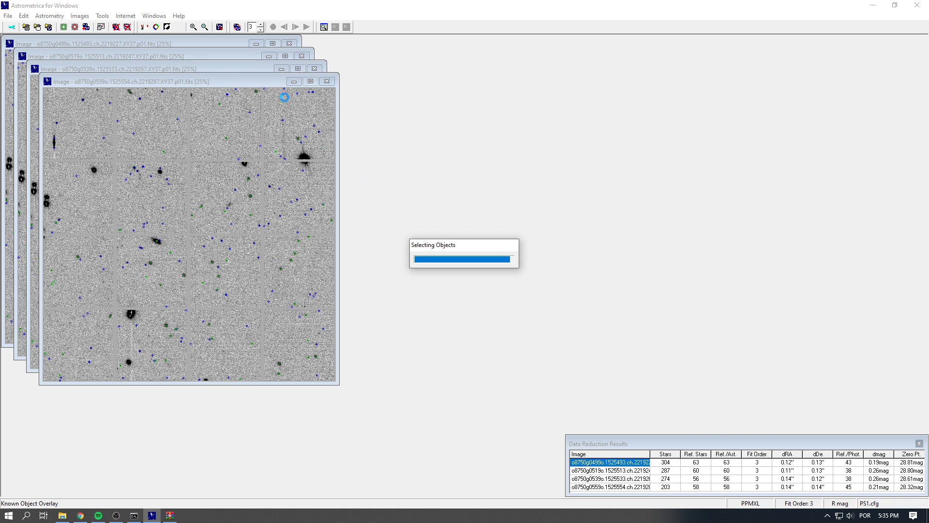
{"action": "left_click", "coordinate": [237, 26]}
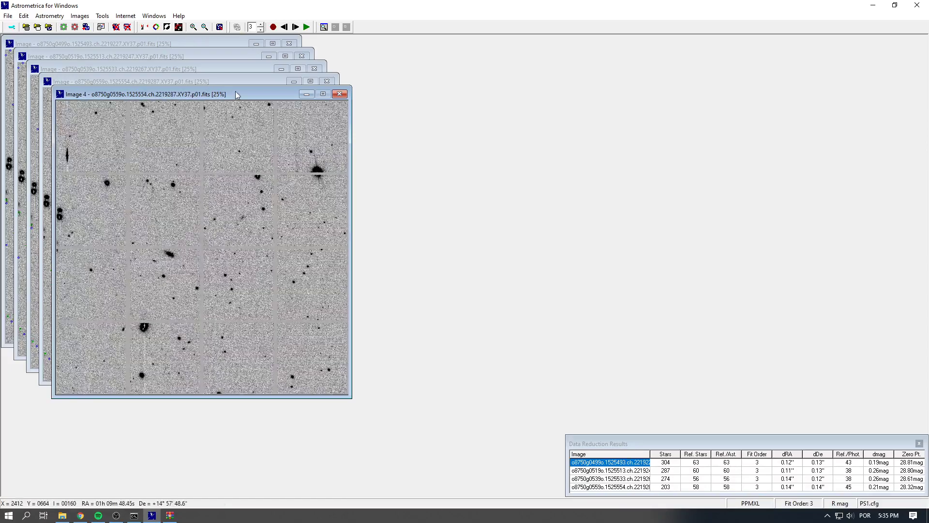
{"action": "left_click", "coordinate": [193, 27]}
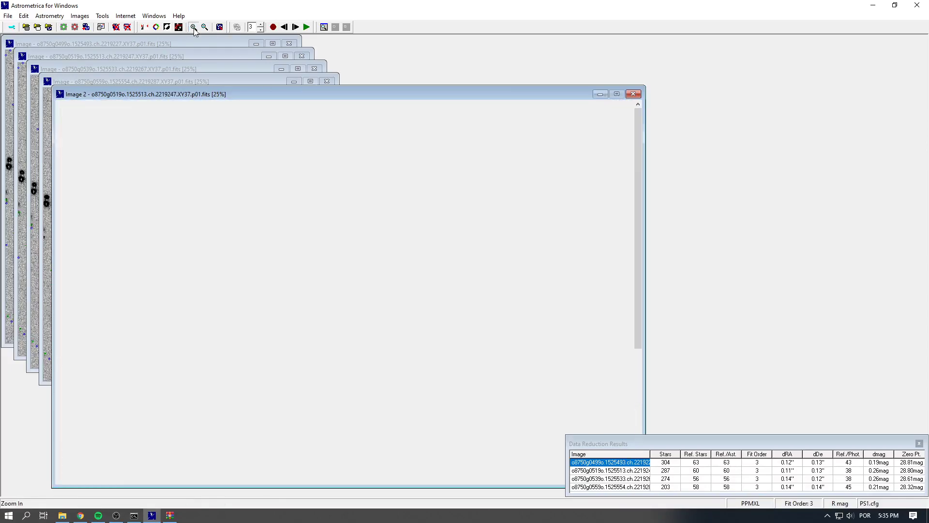
Zoom further, enlarge the blink window to fill the workspace, and move the results table aside
{"action": "left_click", "coordinate": [193, 28]}
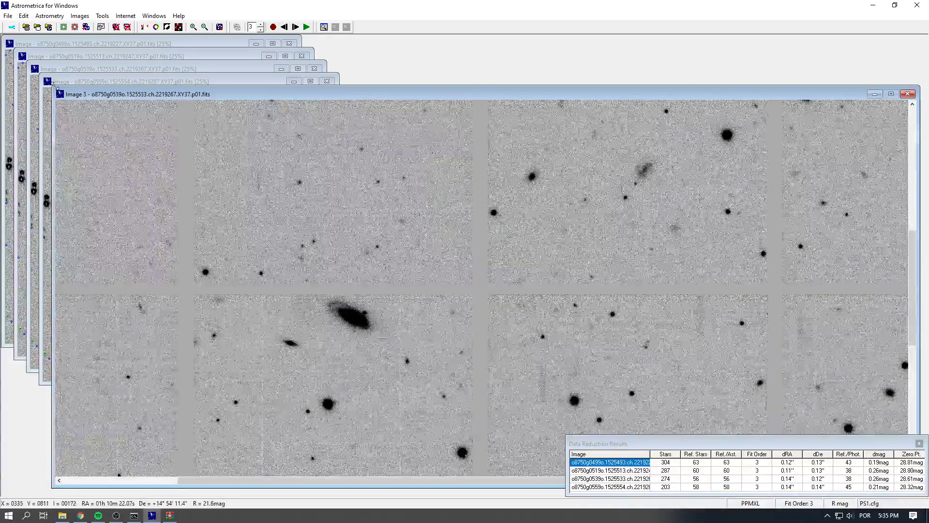
{"action": "left_click_drag", "start_coordinate": [52, 88], "coordinate": [2, 39]}
{"action": "left_click_drag", "start_coordinate": [631, 448], "coordinate": [643, 511]}
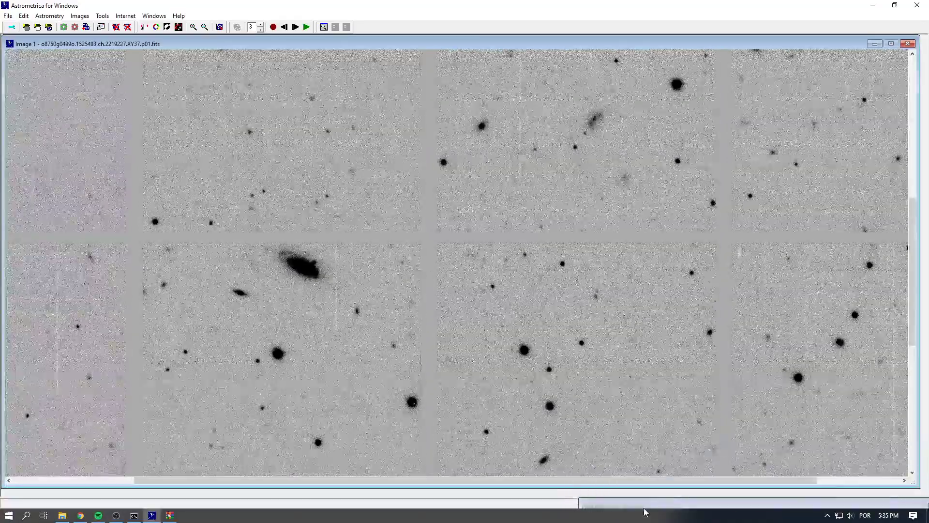
{"action": "left_click_drag", "start_coordinate": [623, 480], "coordinate": [502, 481]}
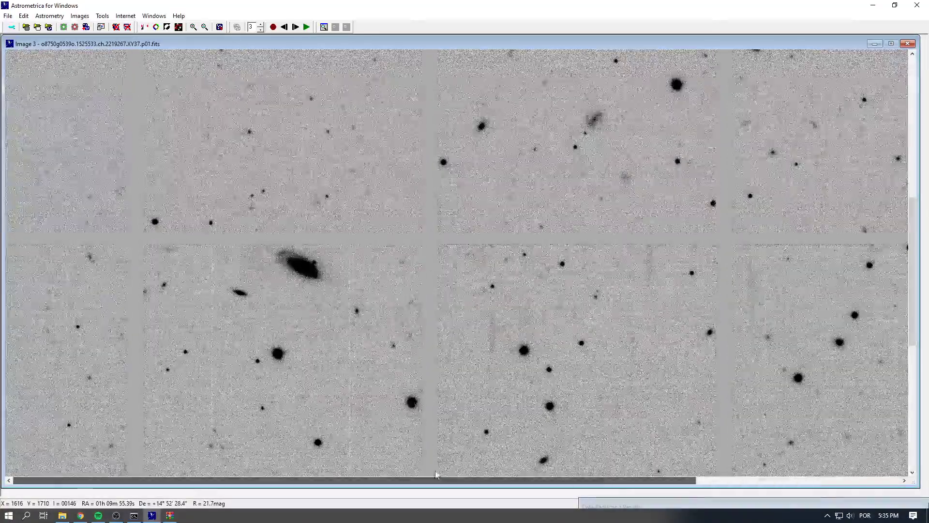
{"action": "left_click_drag", "start_coordinate": [910, 242], "coordinate": [910, 168]}
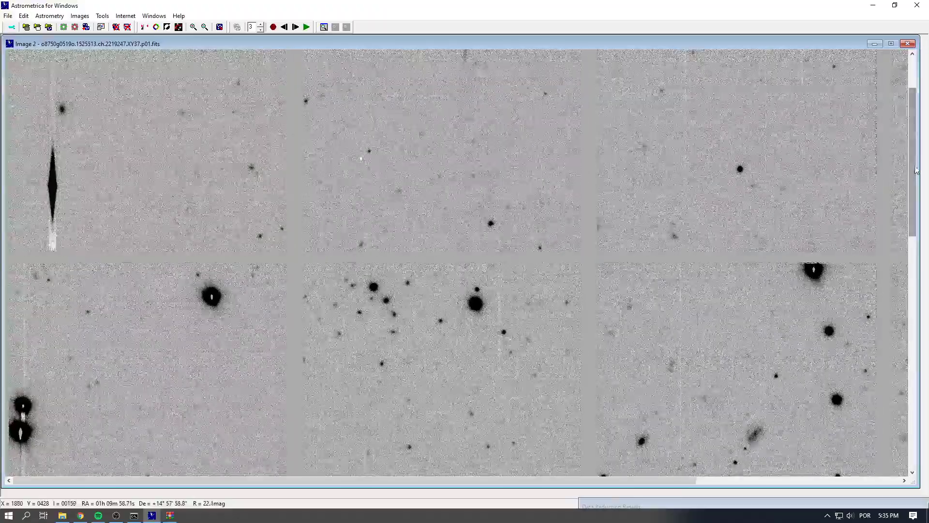
{"action": "mouse_move", "coordinate": [915, 174]}
{"action": "left_mouse_down"}
{"action": "mouse_move", "coordinate": [912, 103]}
{"action": "mouse_move", "coordinate": [919, 147]}
{"action": "mouse_move", "coordinate": [906, 233]}
{"action": "left_mouse_up"}
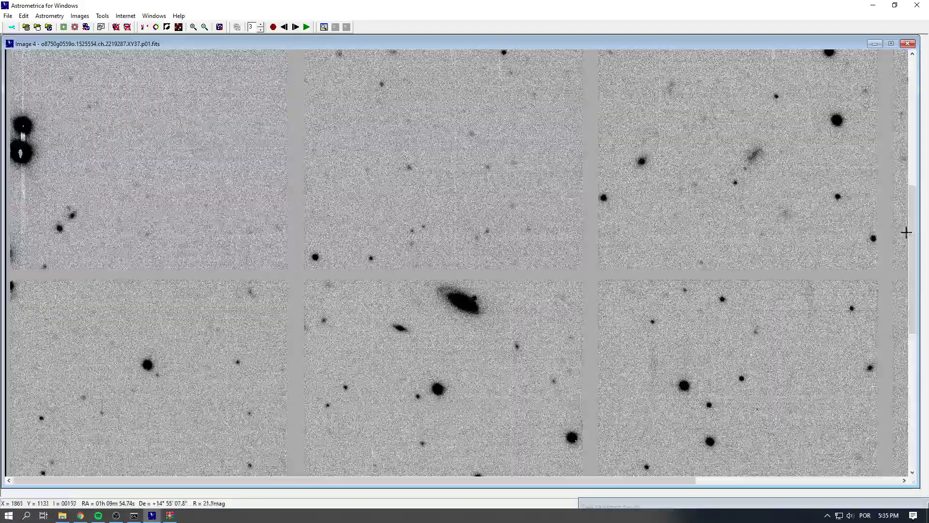
{"action": "left_click_drag", "start_coordinate": [906, 234], "coordinate": [912, 268]}
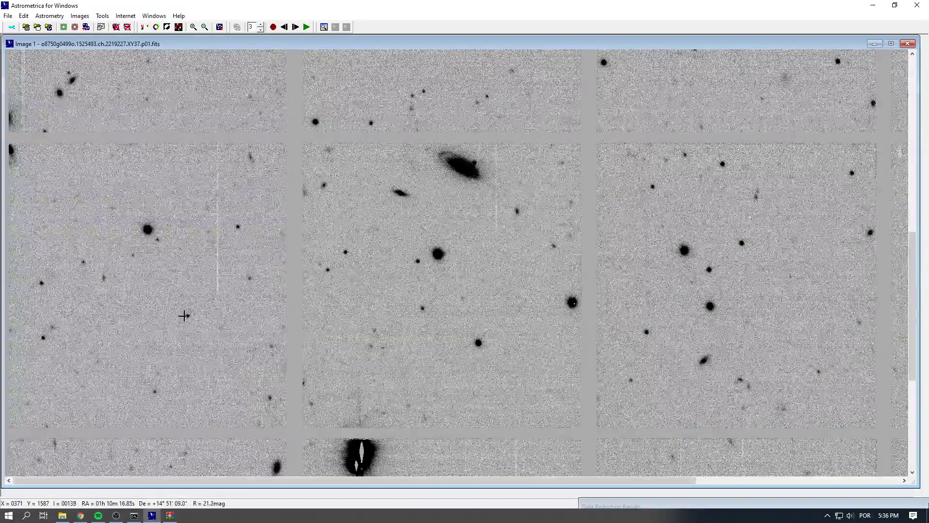
Measure and accept moving object JPA1500 in Images 1 and 2
{"action": "left_click", "coordinate": [187, 316]}
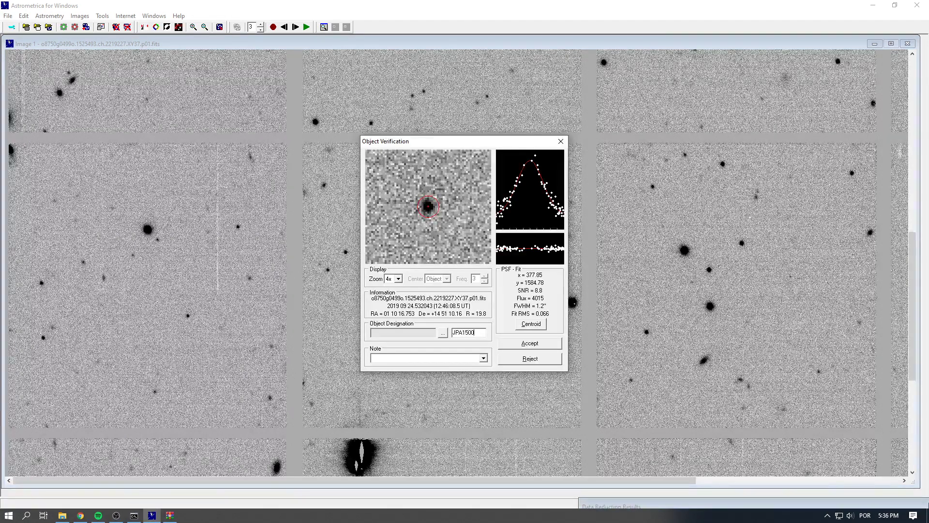
{"action": "left_click_drag", "start_coordinate": [478, 335], "coordinate": [432, 343]}
{"action": "left_click", "coordinate": [530, 343]}
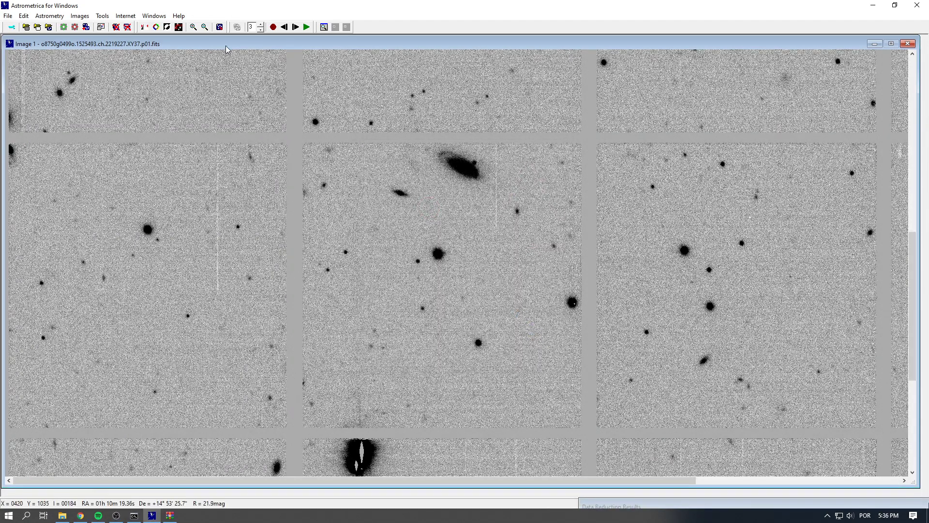
{"action": "left_click", "coordinate": [294, 27]}
{"action": "left_click", "coordinate": [208, 320]}
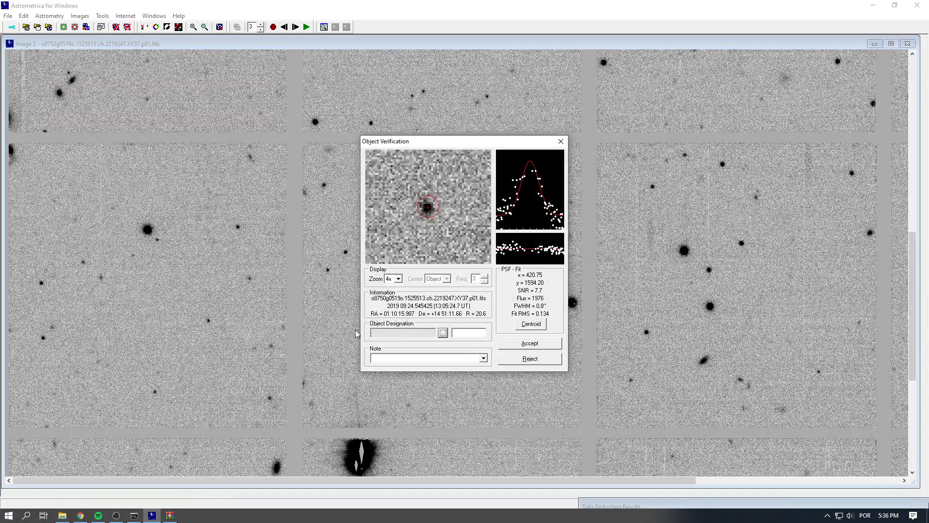
{"action": "left_click", "coordinate": [526, 345]}
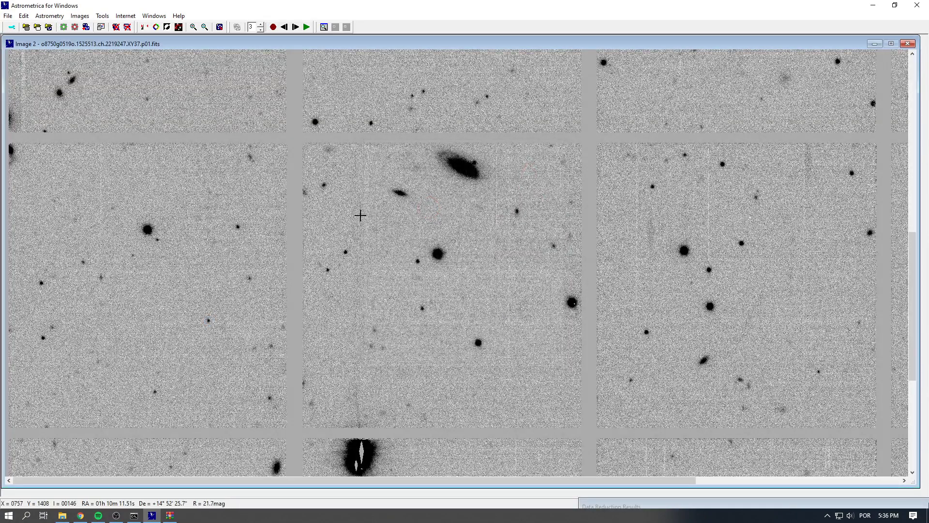
Measure and accept the object in Image 3 and the faint source in Image 4
{"action": "left_click", "coordinate": [294, 27]}
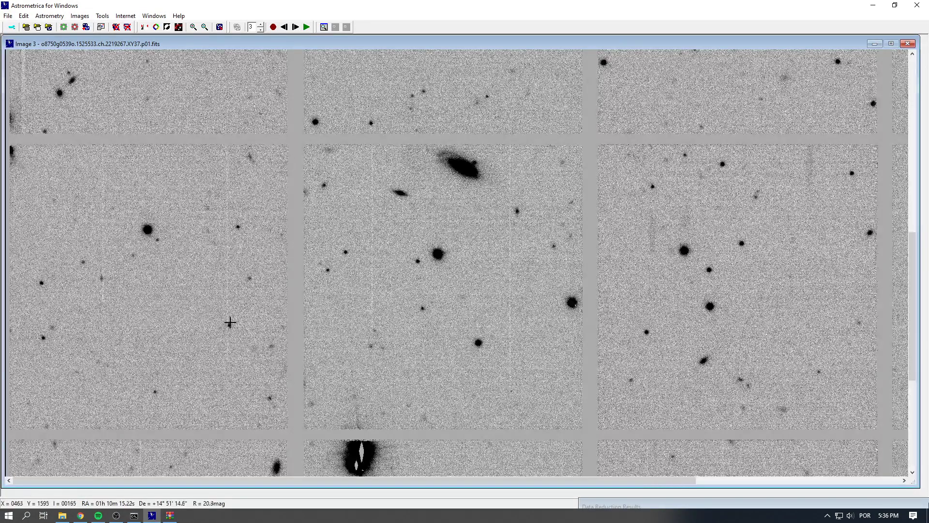
{"action": "left_click", "coordinate": [230, 324]}
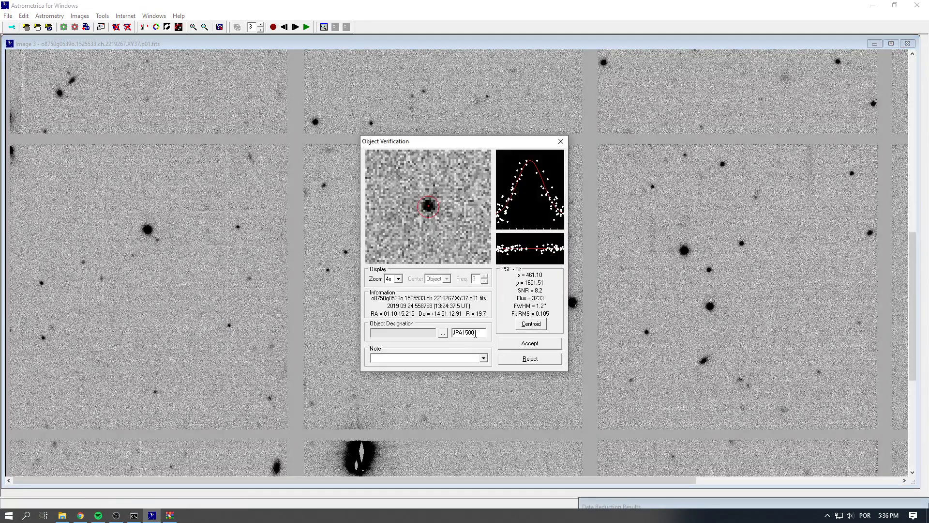
{"action": "left_click", "coordinate": [530, 345]}
{"action": "left_click", "coordinate": [295, 27]}
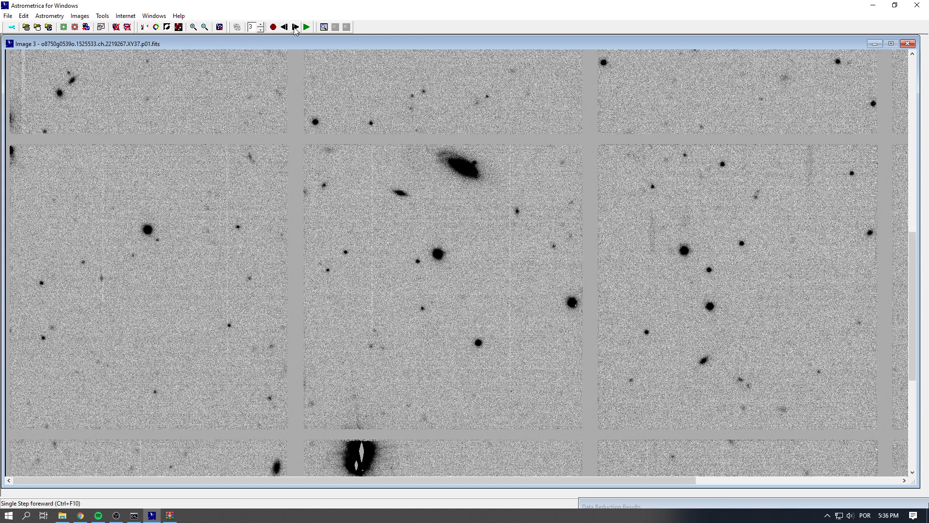
{"action": "left_click", "coordinate": [250, 329]}
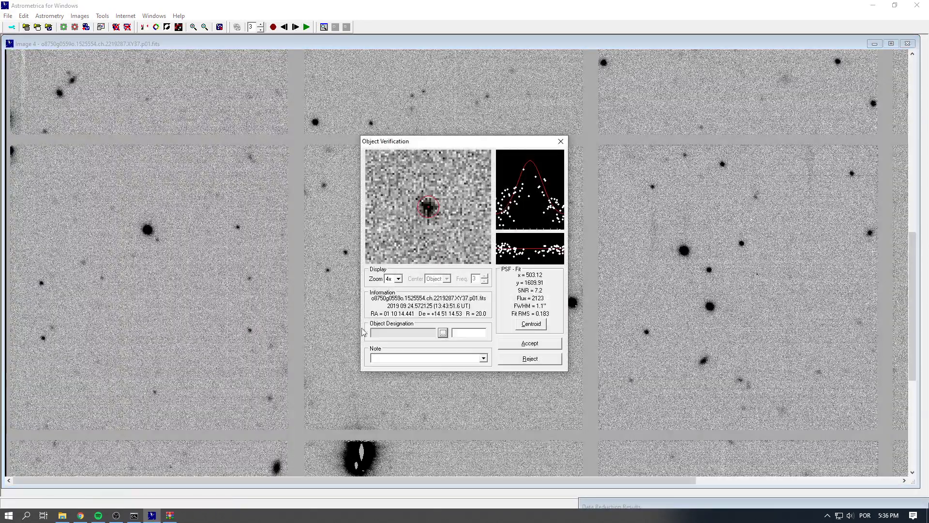
{"action": "left_click", "coordinate": [524, 344]}
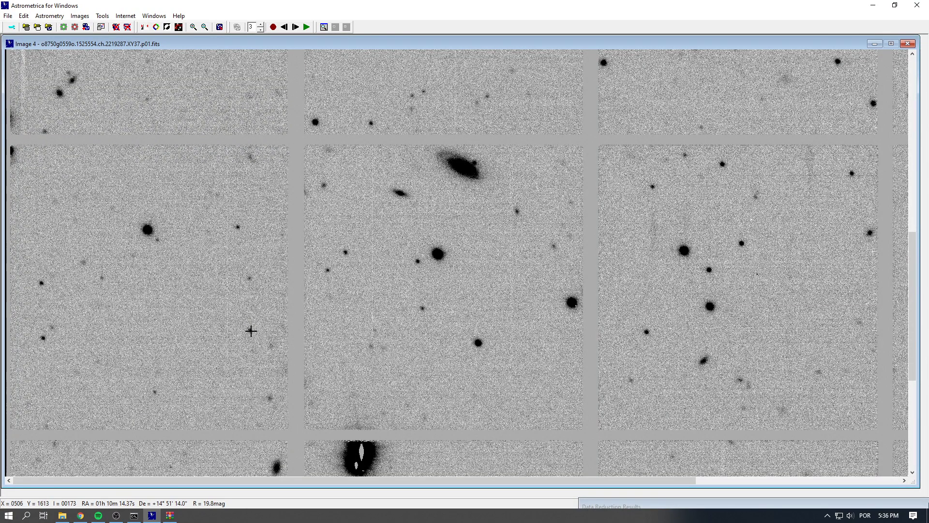
{"action": "left_click", "coordinate": [423, 308]}
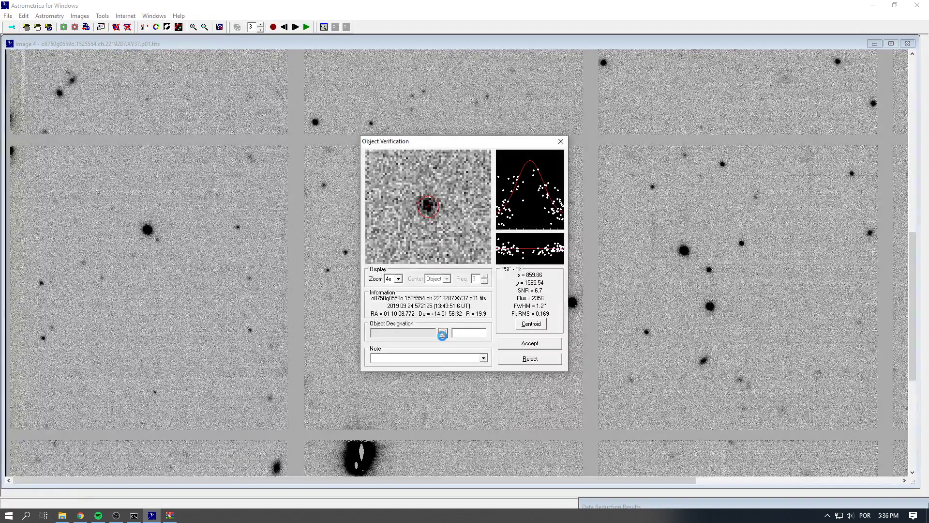
{"action": "left_click", "coordinate": [442, 333]}
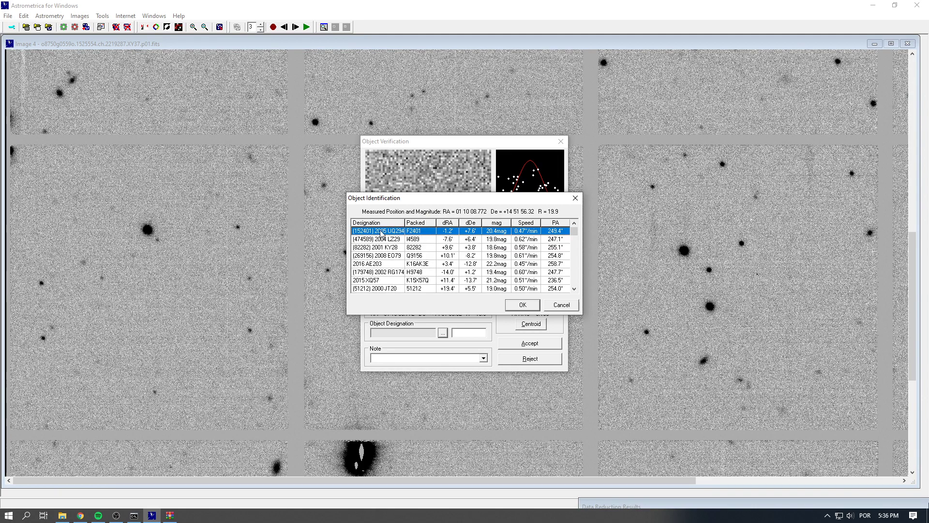
{"action": "left_click", "coordinate": [528, 308]}
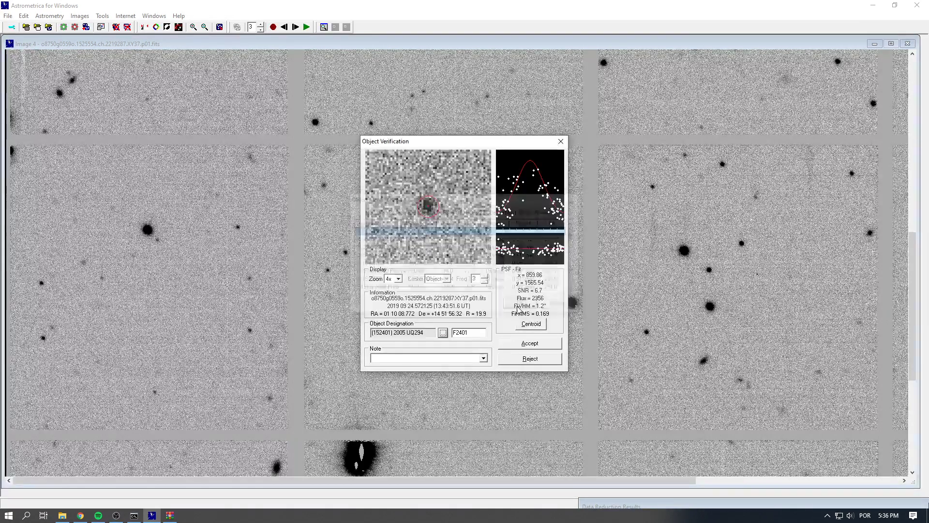
{"action": "left_click", "coordinate": [531, 359]}
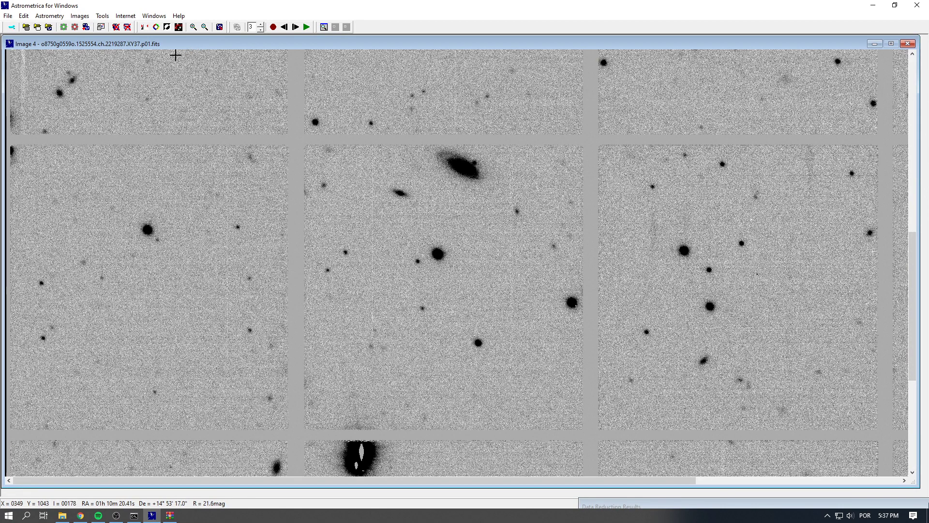
Bring up the MPC report and copy its full text
{"action": "left_click", "coordinate": [101, 29]}
{"action": "key", "text": "ctrl+a"}
{"action": "key", "text": "ctrl+c"}
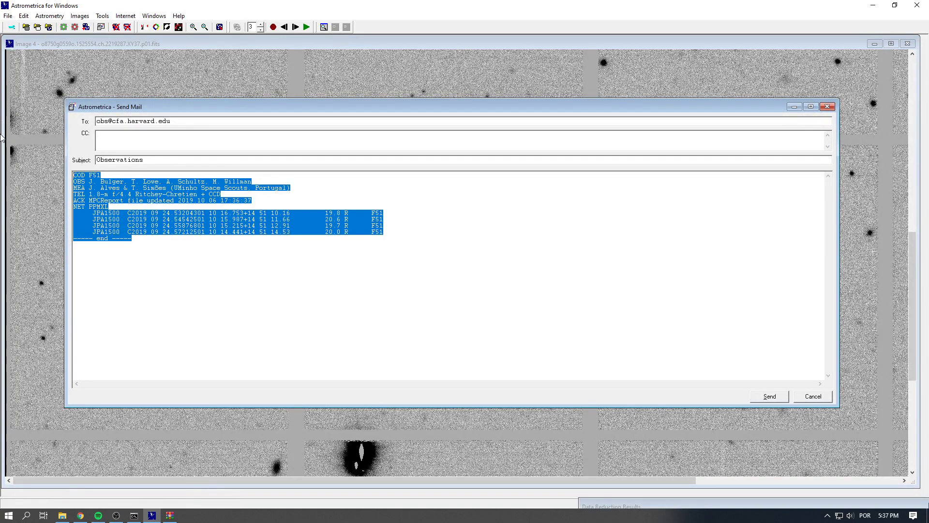
{"action": "key", "text": "super"}
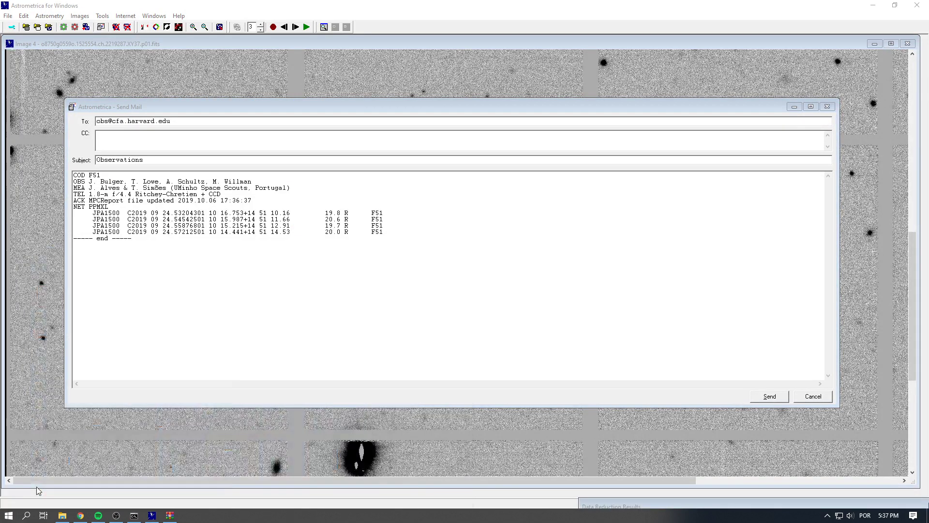
{"action": "type", "text": "bloco"}
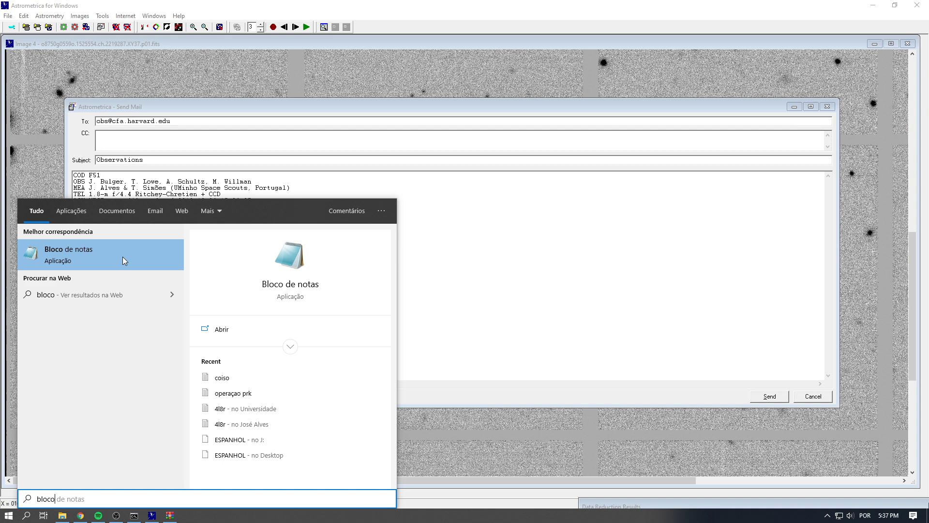
Paste the MPC report into a new note and add blank lines below NET PPMXL
{"action": "left_click", "coordinate": [124, 261]}
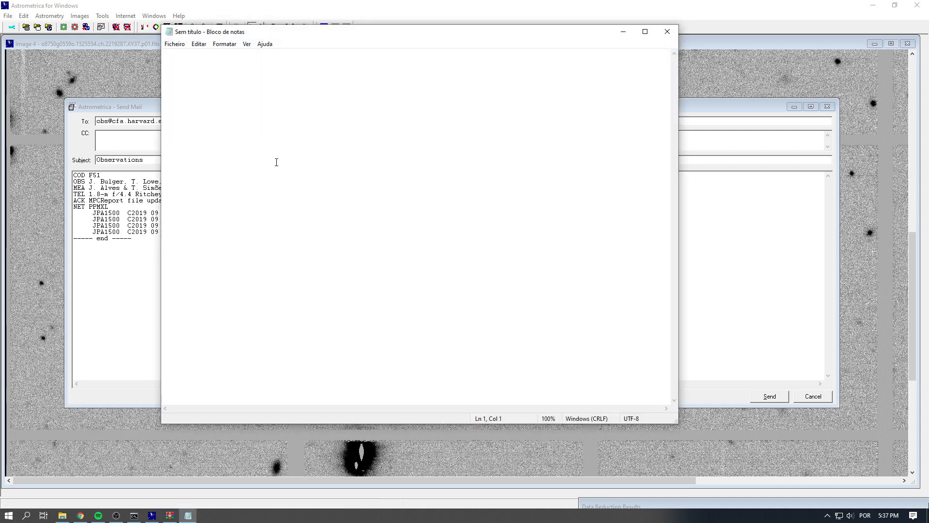
{"action": "key", "text": "ctrl+v"}
{"action": "left_click", "coordinate": [221, 99]}
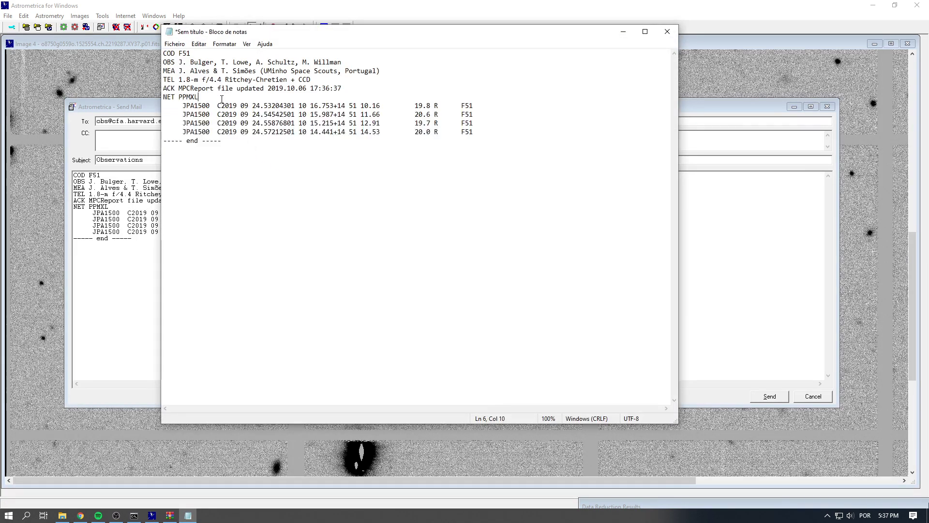
{"action": "key", "text": "Return"}
{"action": "key", "text": "Return"}
{"action": "key", "text": "Return"}
{"action": "type", "text": "Image set"}
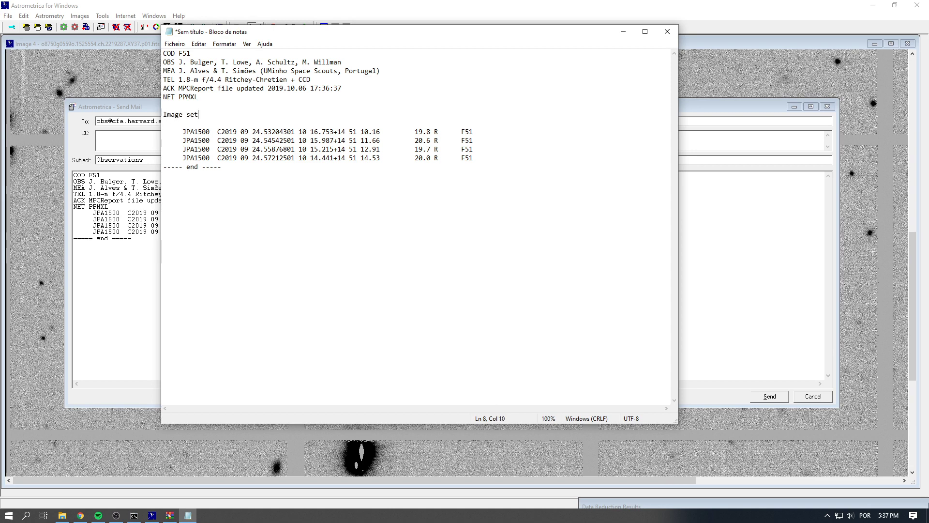
{"action": "type", "text": ":"}
Paste the desktop archive name ps1-20190924_3_XY37_p01 after 'Image set:'
{"action": "left_click", "coordinate": [873, 7]}
{"action": "left_click", "coordinate": [874, 6]}
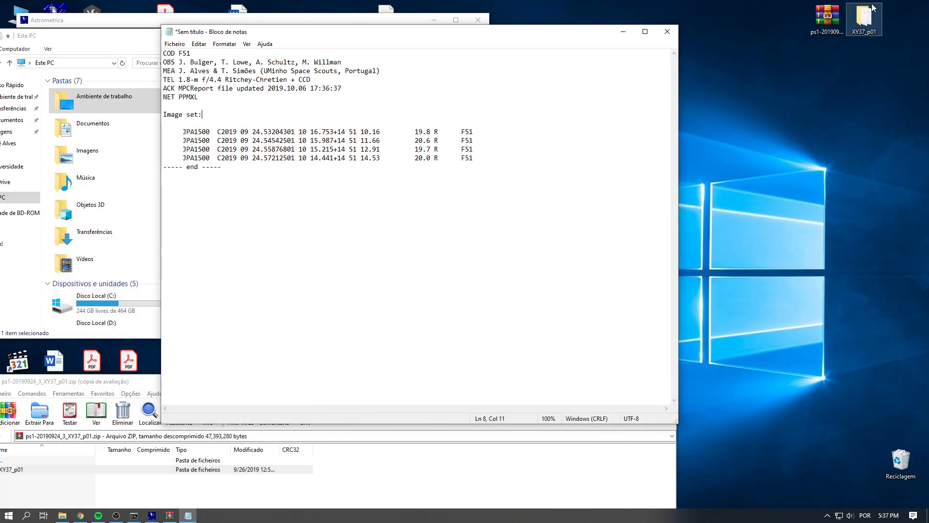
{"action": "left_click", "coordinate": [817, 16]}
{"action": "left_click", "coordinate": [829, 34]}
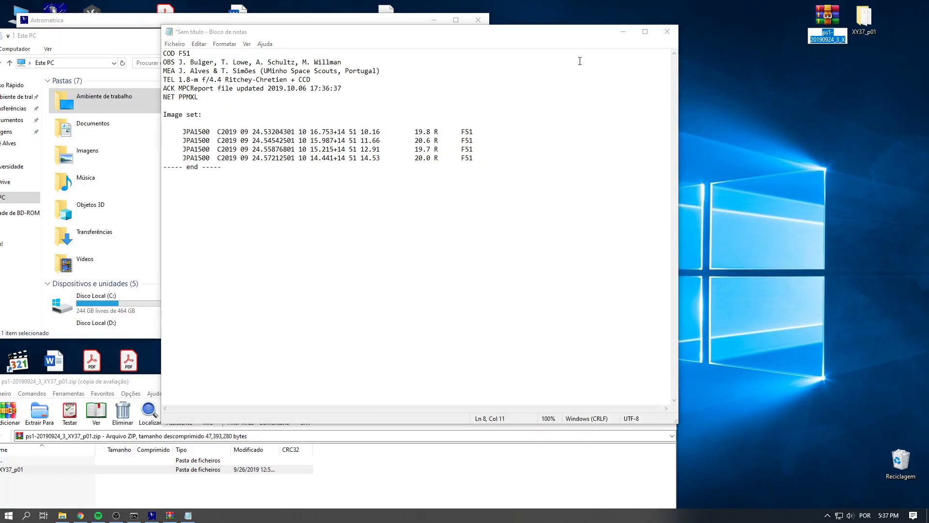
{"action": "left_click", "coordinate": [207, 115]}
{"action": "type", "text": "ps1-20190924_3_XY37_p01"}
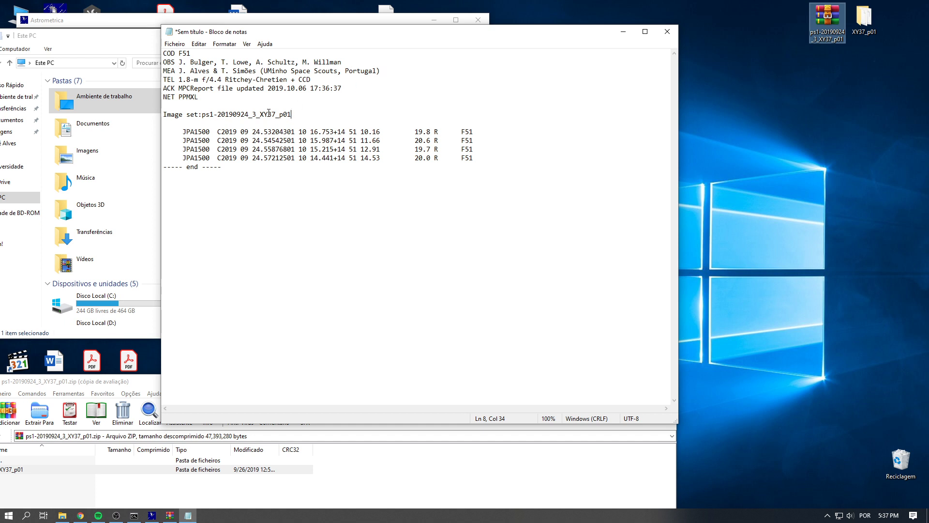
{"action": "left_click", "coordinate": [204, 114]}
Save the note in Documents as ps1-20190924_3_XY37_p01.txt and minimize Notepad
{"action": "left_click", "coordinate": [173, 45]}
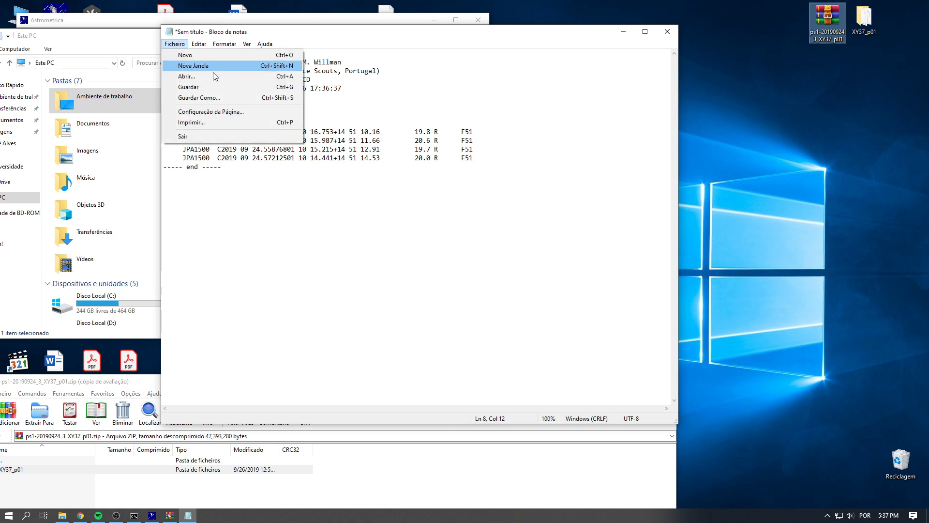
{"action": "left_click", "coordinate": [187, 88]}
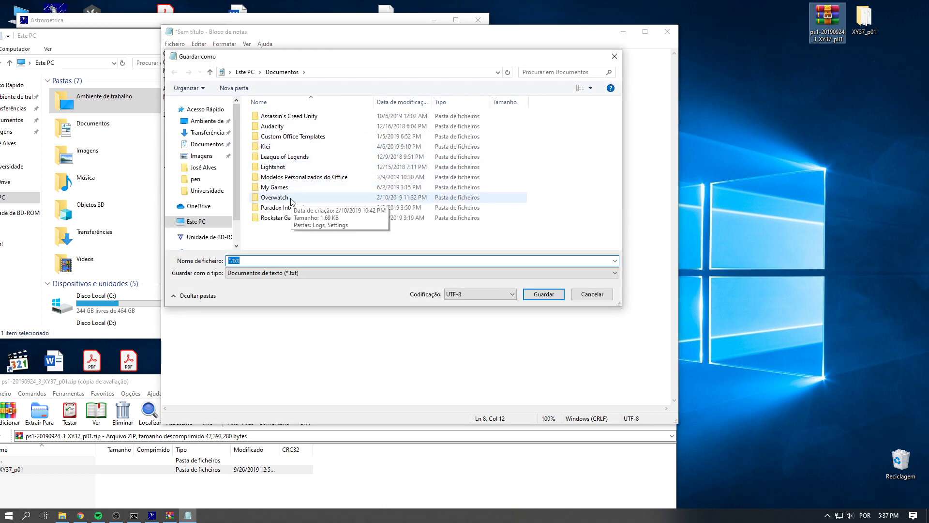
{"action": "type", "text": "ps1-20190924_3_XY37_p01"}
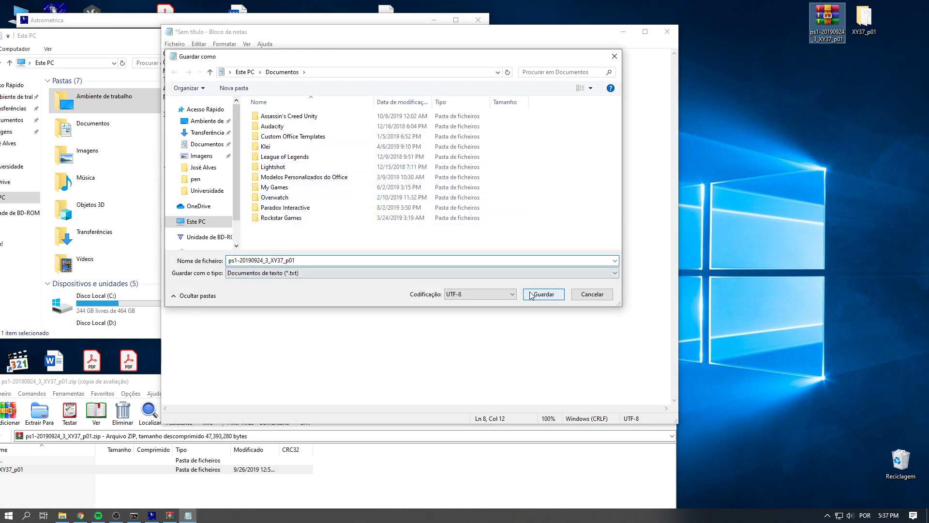
{"action": "left_click", "coordinate": [537, 298]}
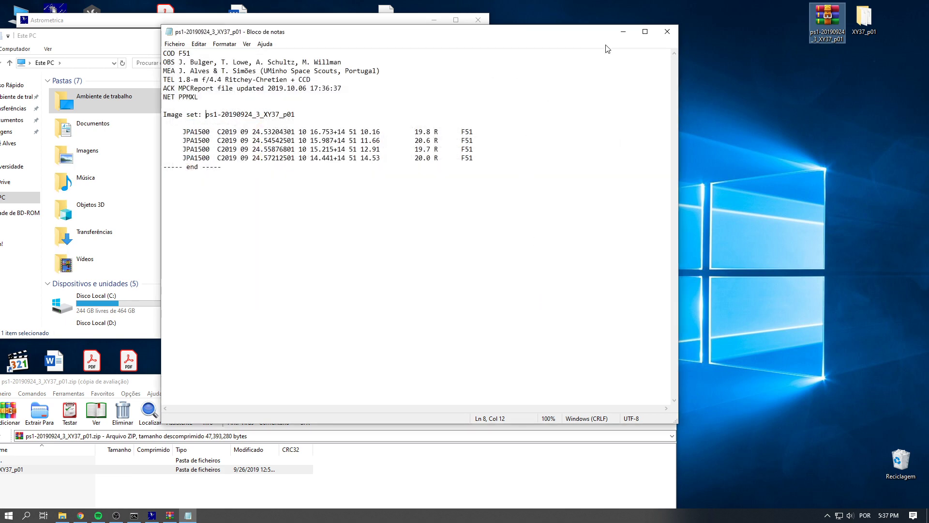
{"action": "left_click", "coordinate": [622, 31]}
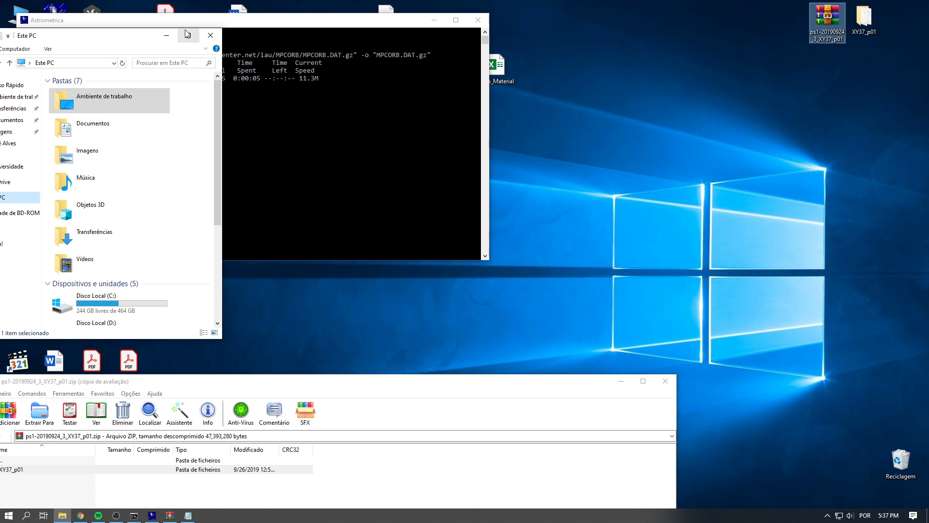
Move the console and file browser windows aside and bring back the saved note
{"action": "mouse_move", "coordinate": [231, 22]}
{"action": "left_mouse_down"}
{"action": "mouse_move", "coordinate": [340, 10]}
{"action": "mouse_move", "coordinate": [329, 19]}
{"action": "left_mouse_up"}
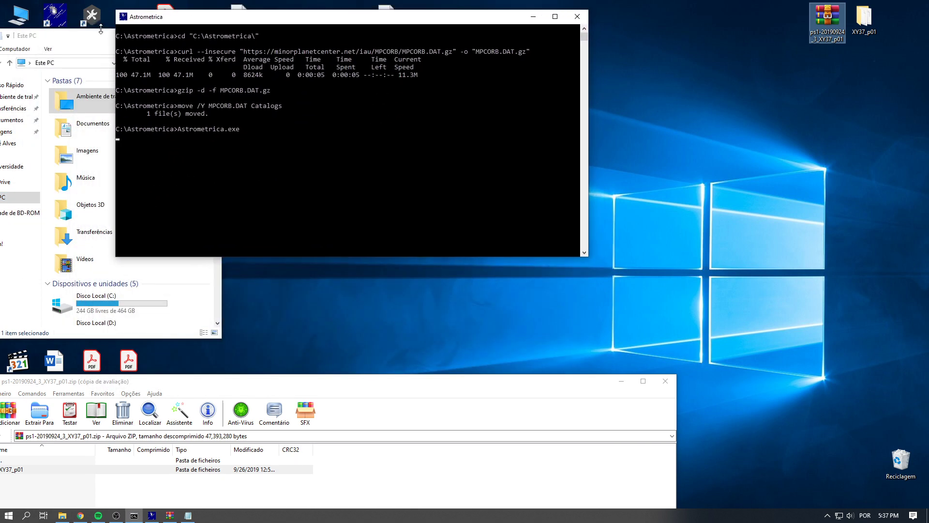
{"action": "mouse_move", "coordinate": [82, 35]}
{"action": "left_mouse_down"}
{"action": "mouse_move", "coordinate": [2, 114]}
{"action": "mouse_move", "coordinate": [78, 34]}
{"action": "left_mouse_up"}
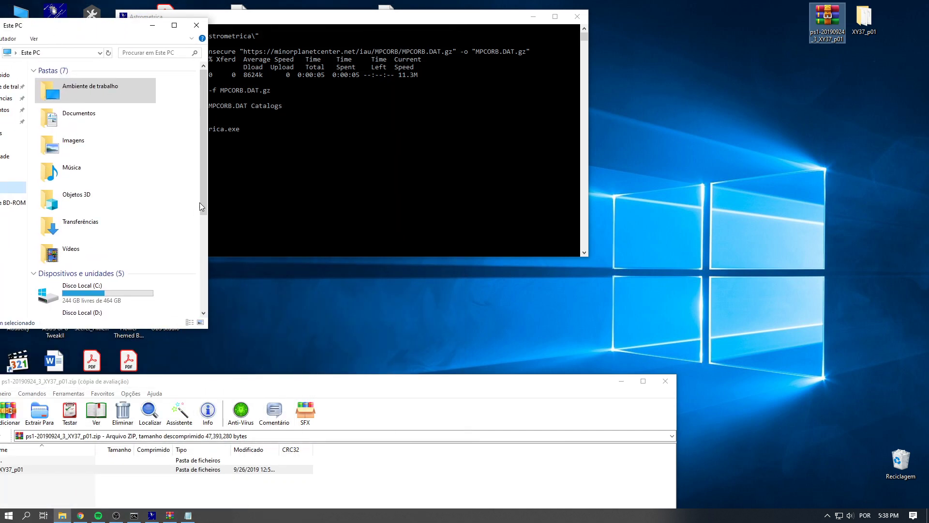
{"action": "left_click", "coordinate": [190, 516]}
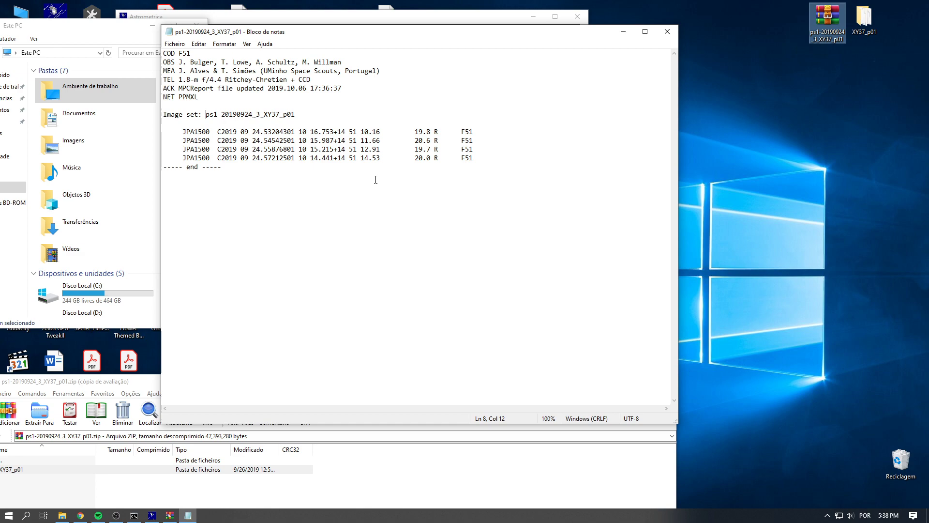
Close the Send Mail report, invert the display to bright stars on dark, and go to the previous image
{"action": "left_click", "coordinate": [152, 515]}
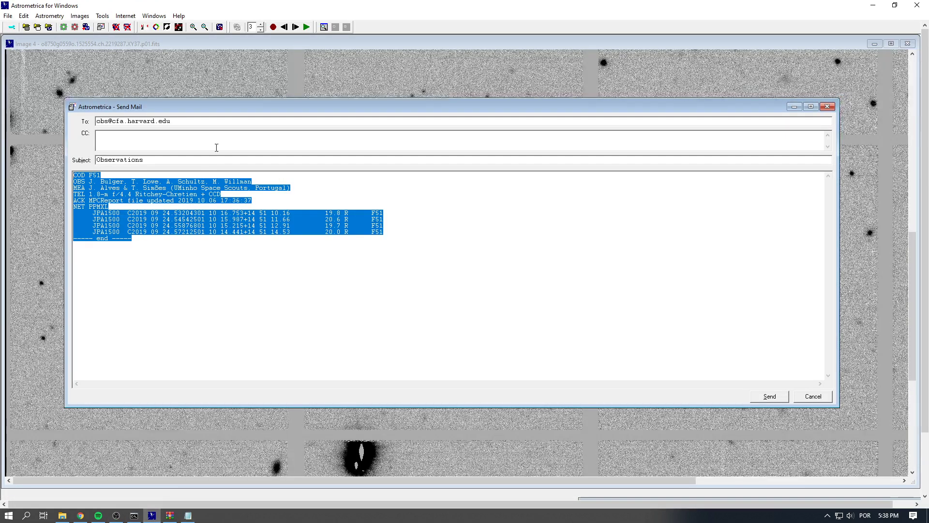
{"action": "left_click", "coordinate": [828, 108]}
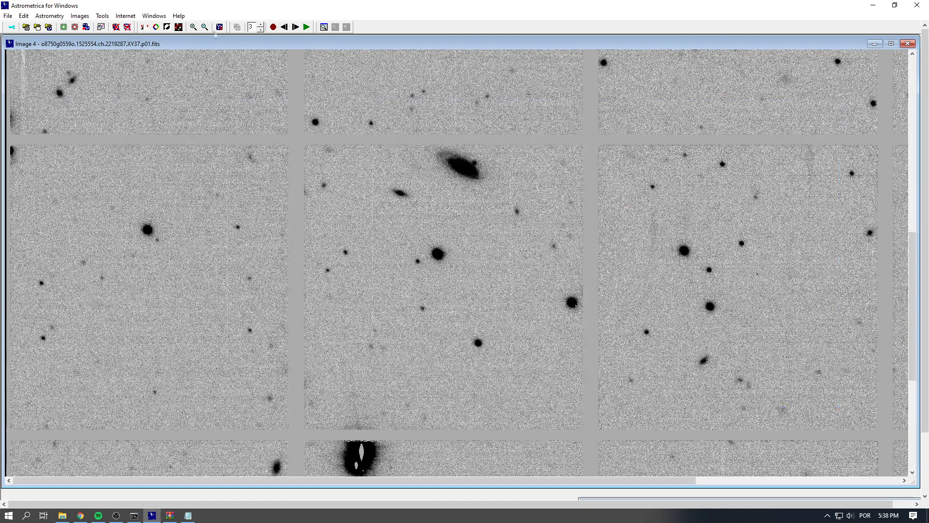
{"action": "left_click", "coordinate": [166, 27]}
{"action": "left_click", "coordinate": [167, 27]}
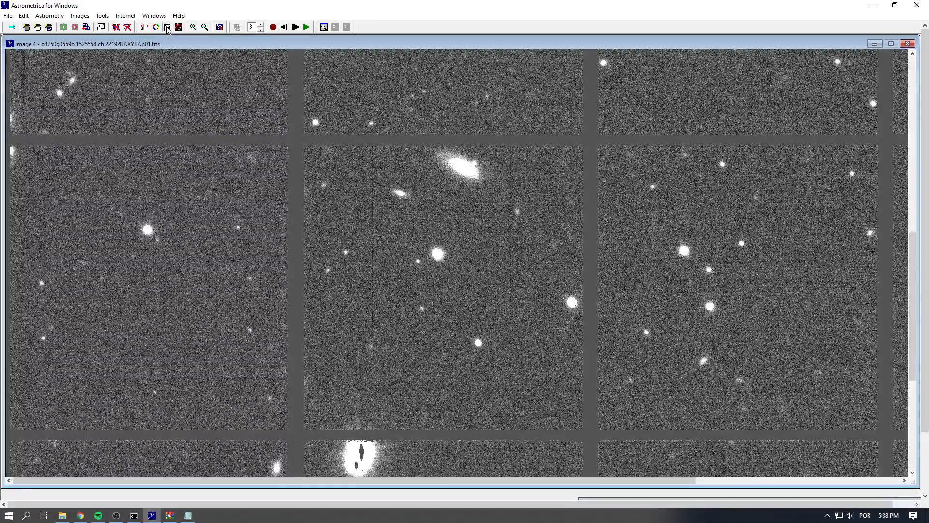
{"action": "left_click", "coordinate": [167, 28]}
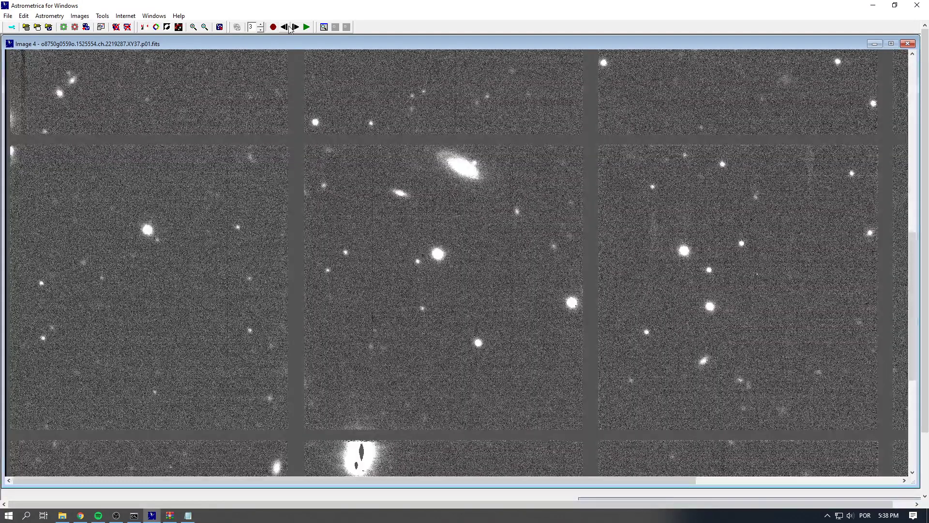
{"action": "key", "text": "ctrl+Tab"}
{"action": "key", "text": "ctrl+Tab"}
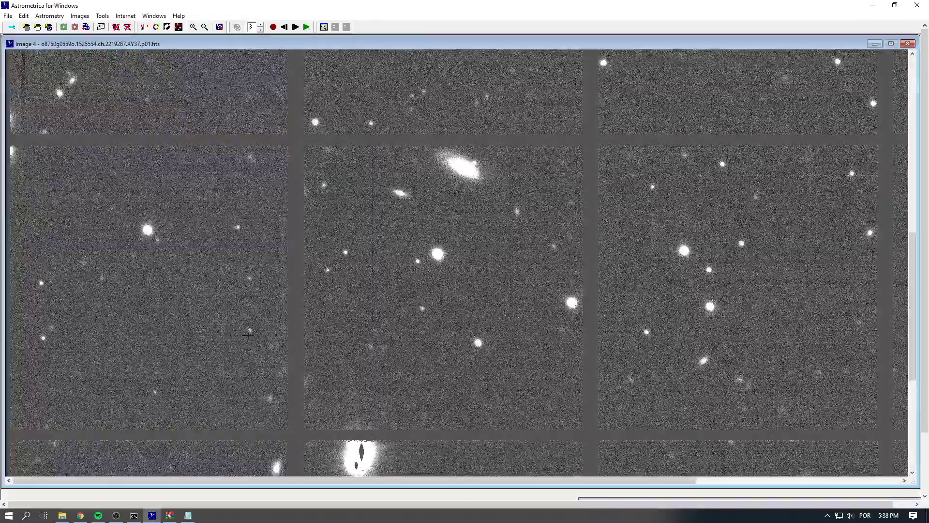